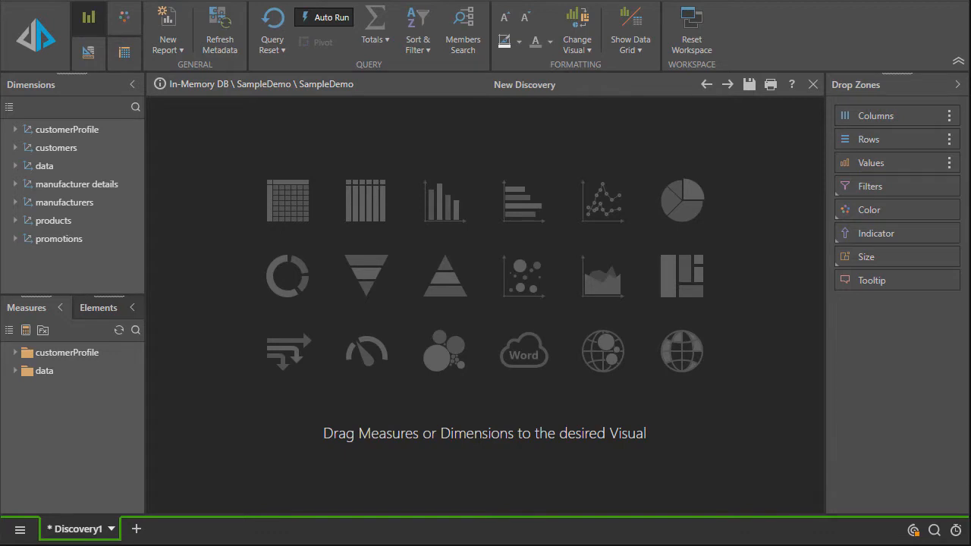
- Browse the elements of the customers Address hierarchy and place Address on the discovery's rows as a grid
left_click(69, 148)
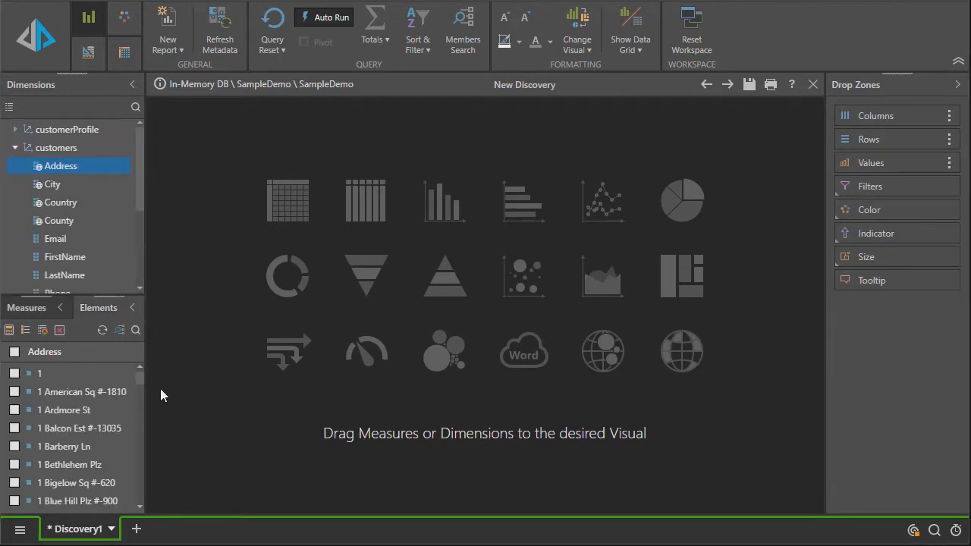
left_click_drag(108, 297, 110, 234)
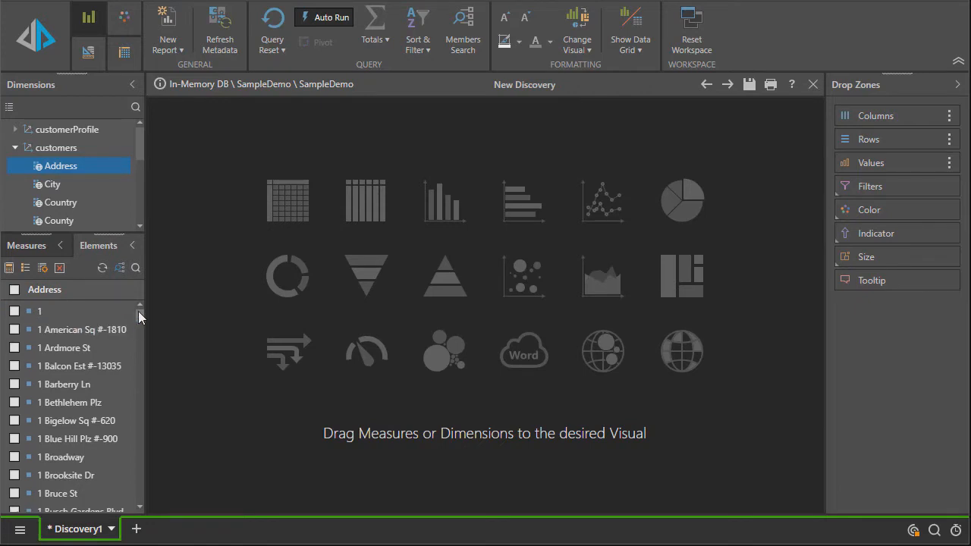
mouse_move(138, 311)
left_mouse_down()
mouse_move(143, 513)
mouse_move(151, 299)
left_mouse_up()
left_click_drag(61, 165, 259, 212)
- Add the Cost measure from the data folder to the Address grid and check the query's running time
left_click(42, 245)
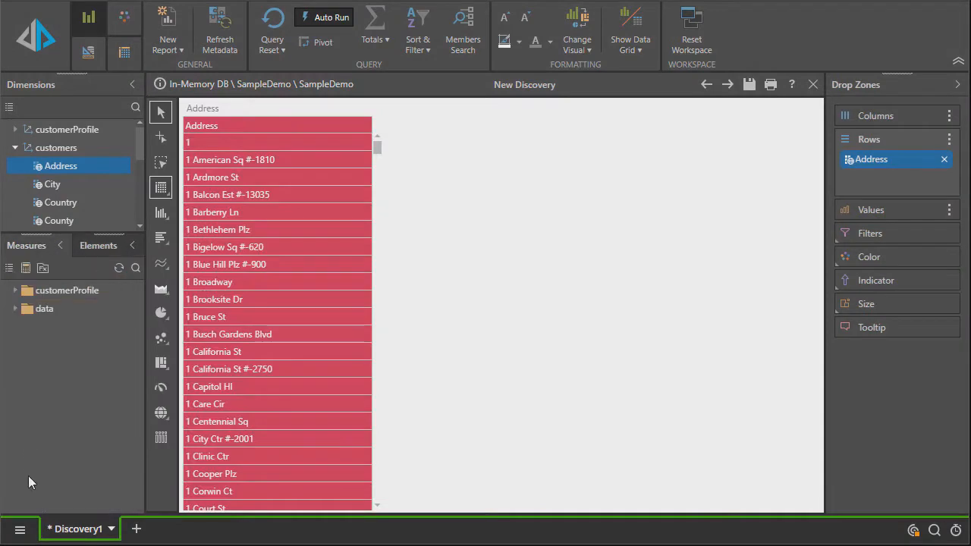
left_click(15, 309)
left_click(35, 326)
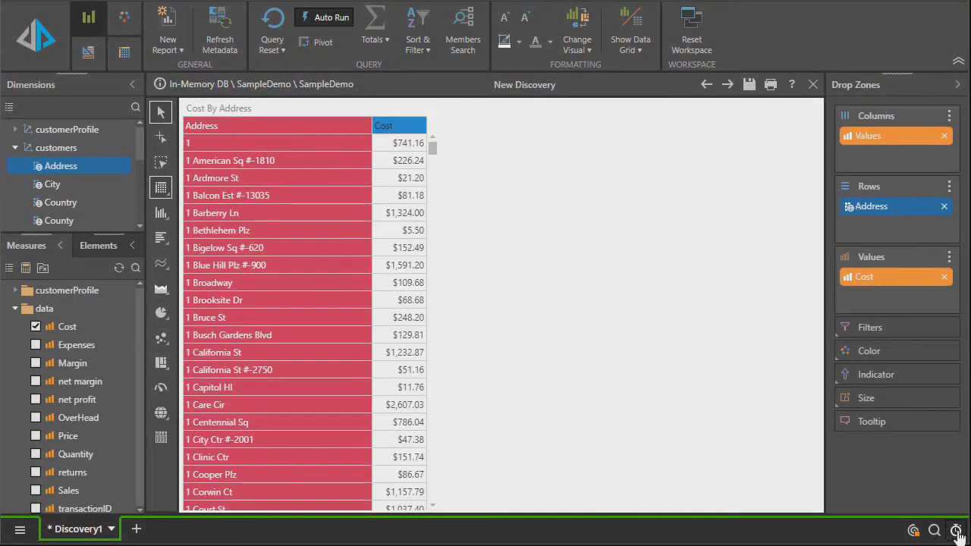
left_click(956, 531)
- Search the Address elements for 420 and deselect all addresses in the element list
left_click(87, 246)
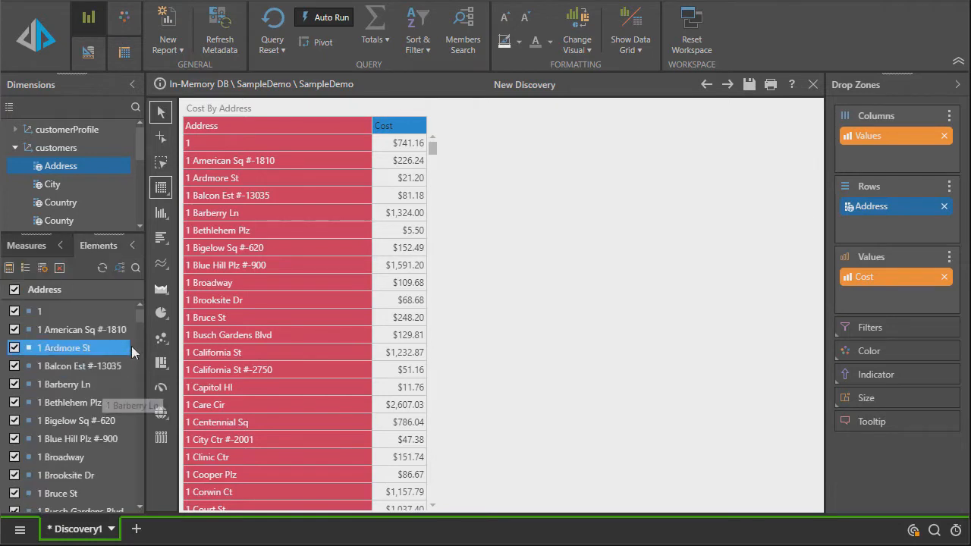
mouse_move(139, 317)
left_mouse_down()
mouse_move(143, 503)
mouse_move(150, 323)
left_mouse_up()
left_click(136, 269)
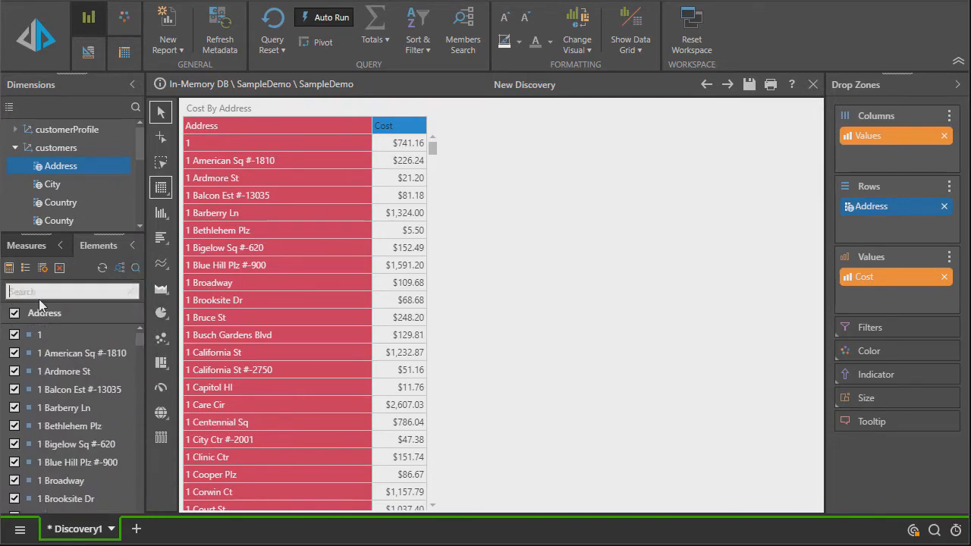
left_click(108, 353)
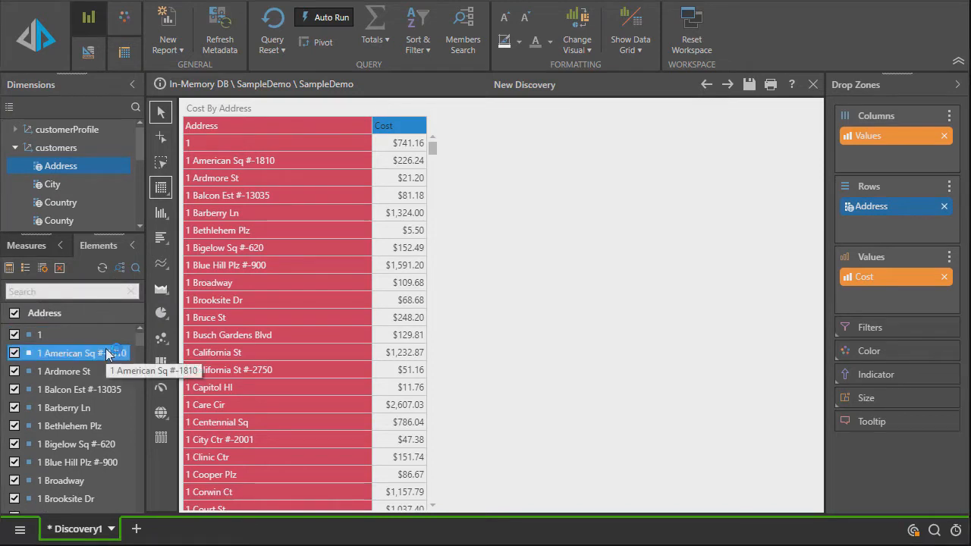
type("420")
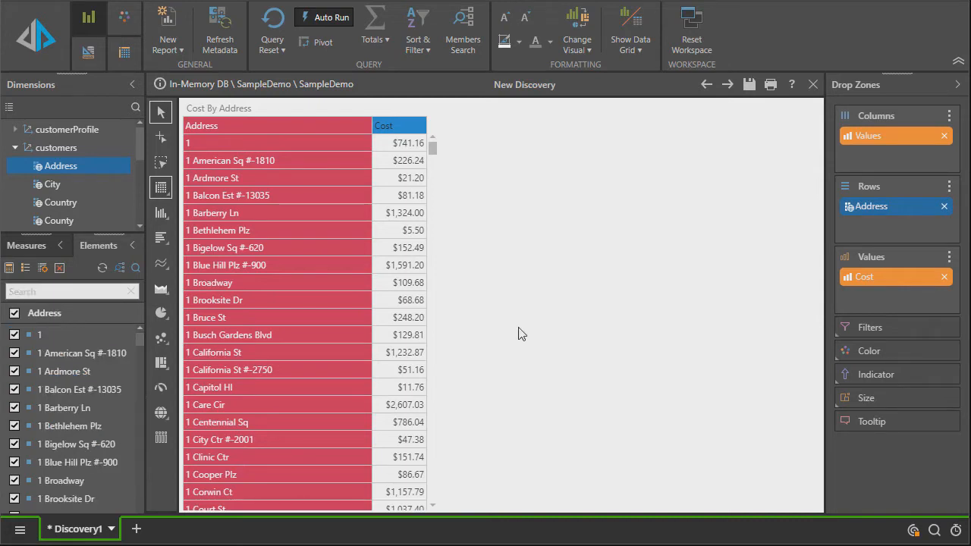
left_click(15, 314)
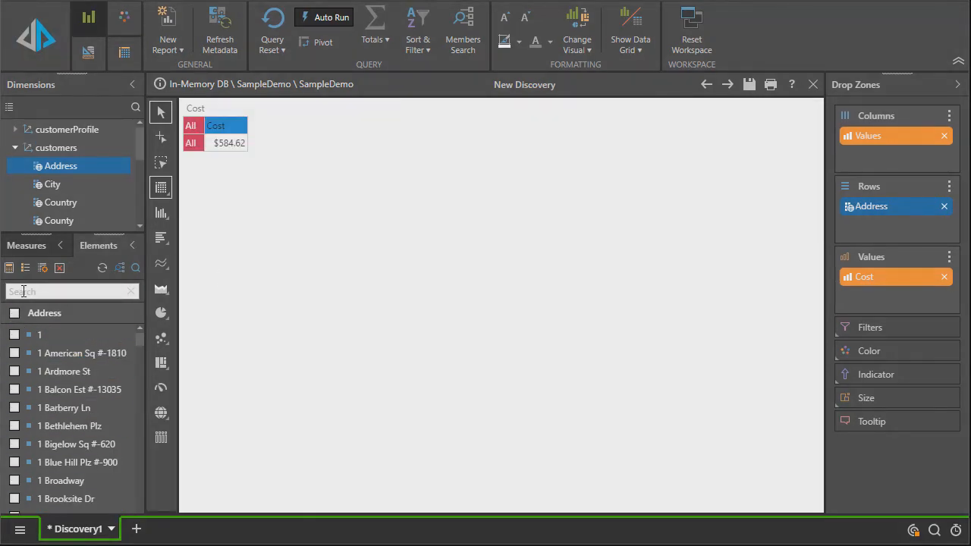
- Load my addresses.csv from the Desktop into the Member List Builder for the Address elements
left_click(42, 270)
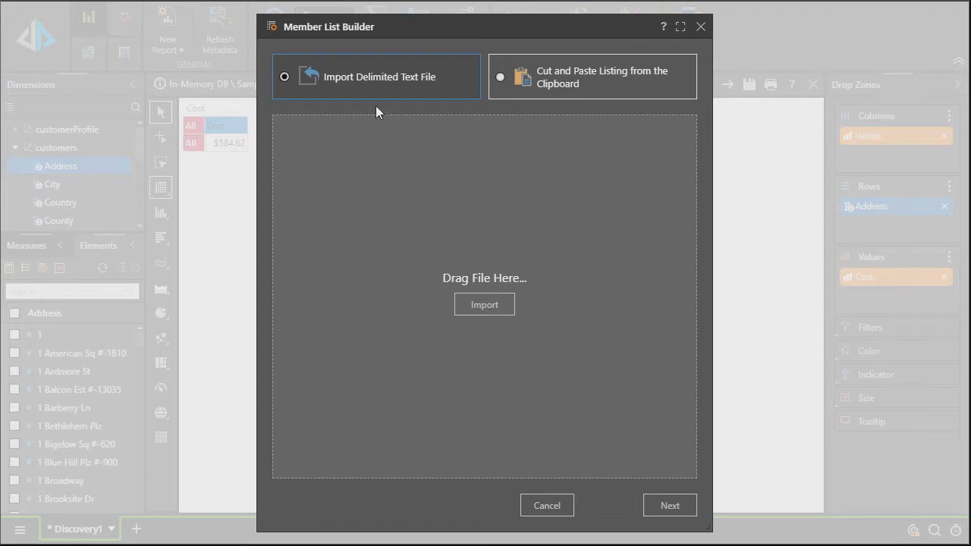
left_click(492, 307)
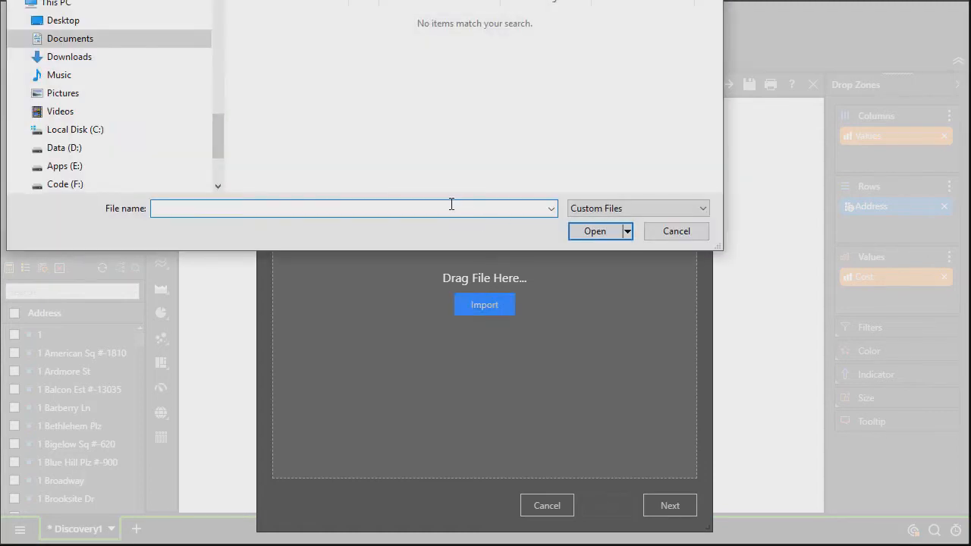
left_click(64, 21)
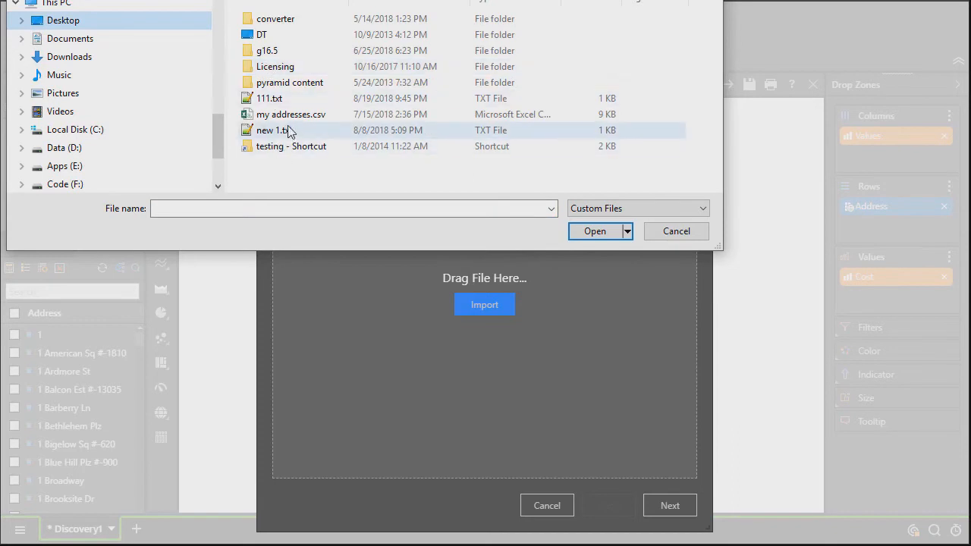
left_click(292, 114)
left_click(584, 235)
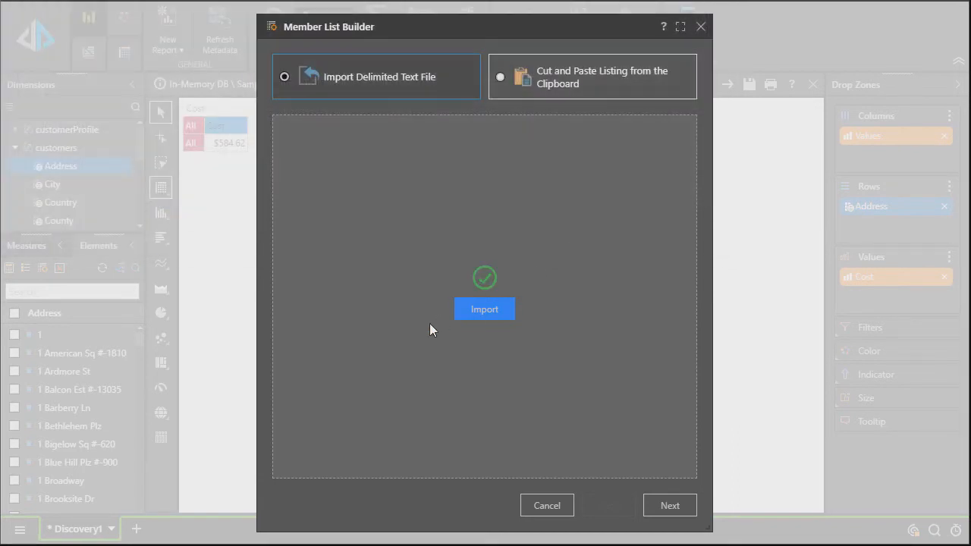
- Review the imported list with Address as the look-up field, apply it to the Address elements and check the filtered Cost grid
left_click(670, 506)
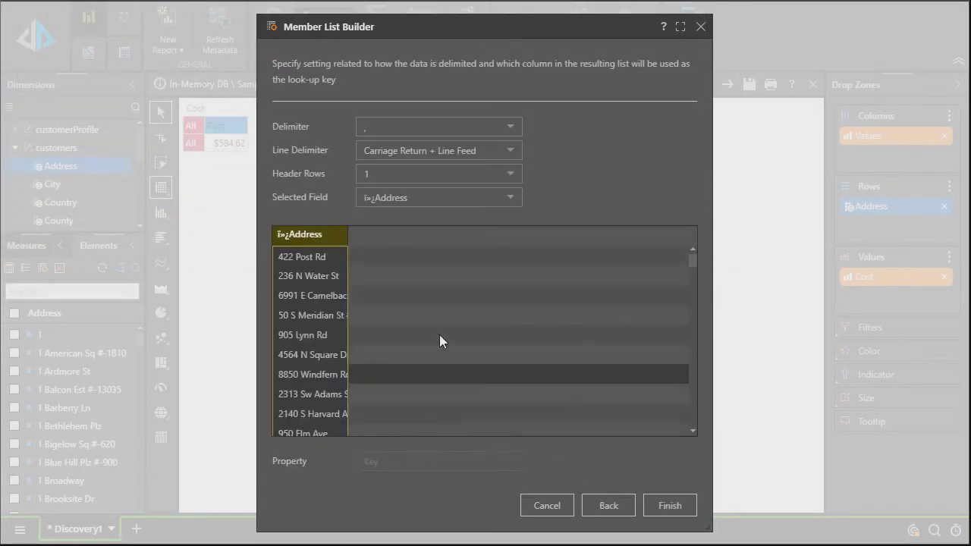
scroll(691, 297, "down", 1)
left_click_drag(691, 298, 683, 237)
left_click(668, 510)
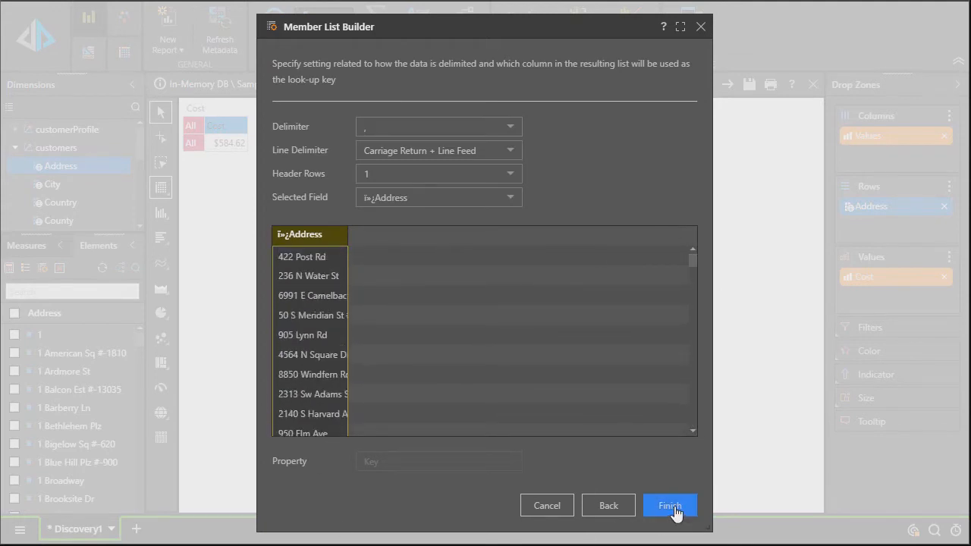
left_click(36, 39)
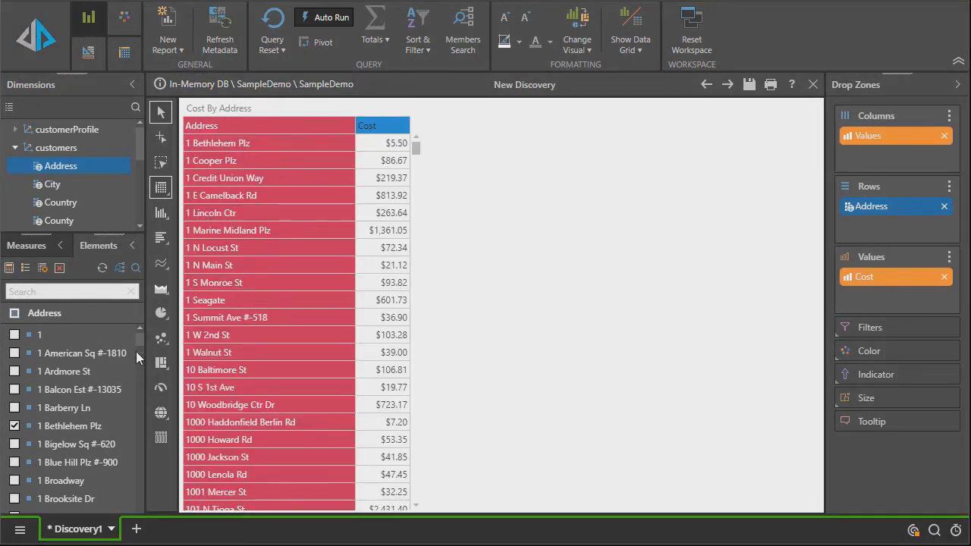
mouse_move(138, 339)
left_mouse_down()
mouse_move(148, 510)
mouse_move(149, 327)
left_mouse_up()
left_click(957, 531)
left_click_drag(417, 143, 455, 177)
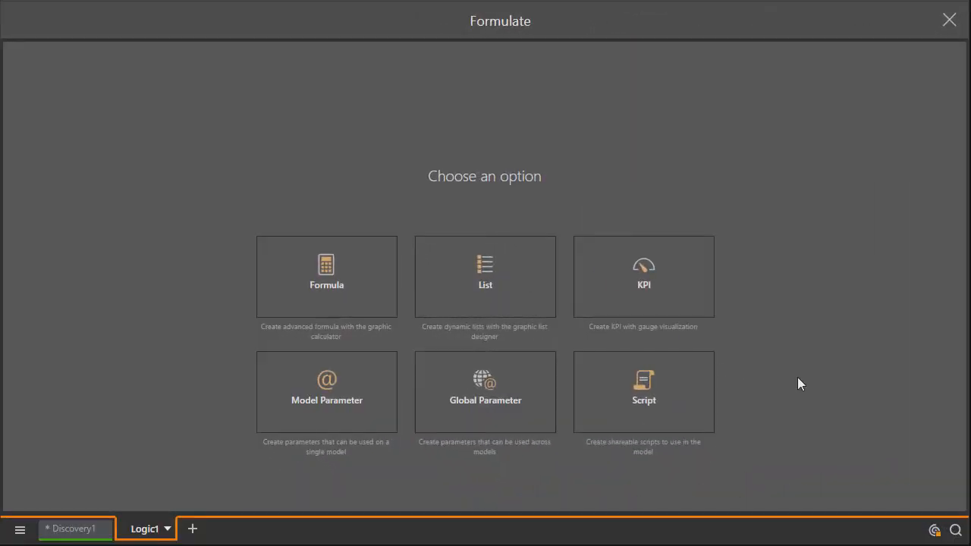
- Create a new list formulation based on the In-Memory DB server's SampleDemo database and model
left_click(510, 303)
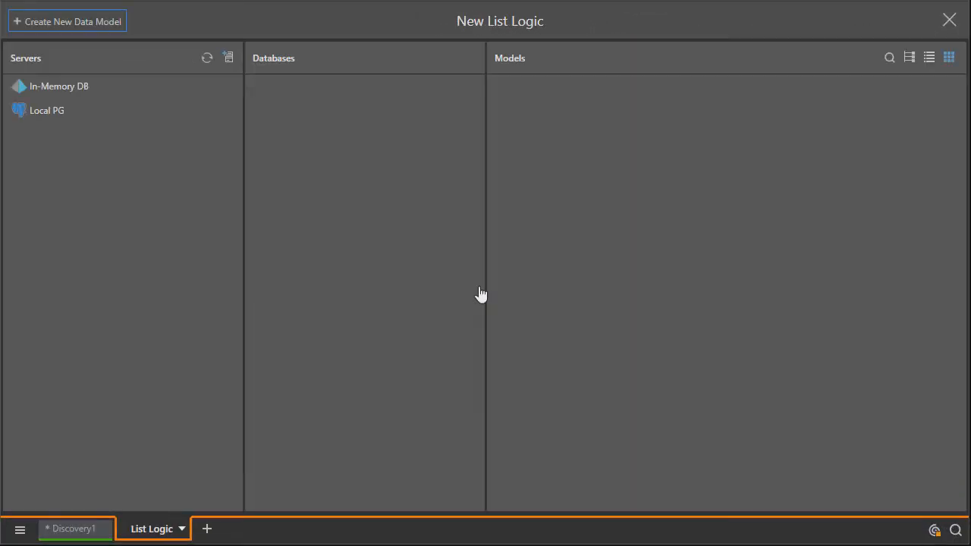
left_click(97, 80)
left_click(328, 88)
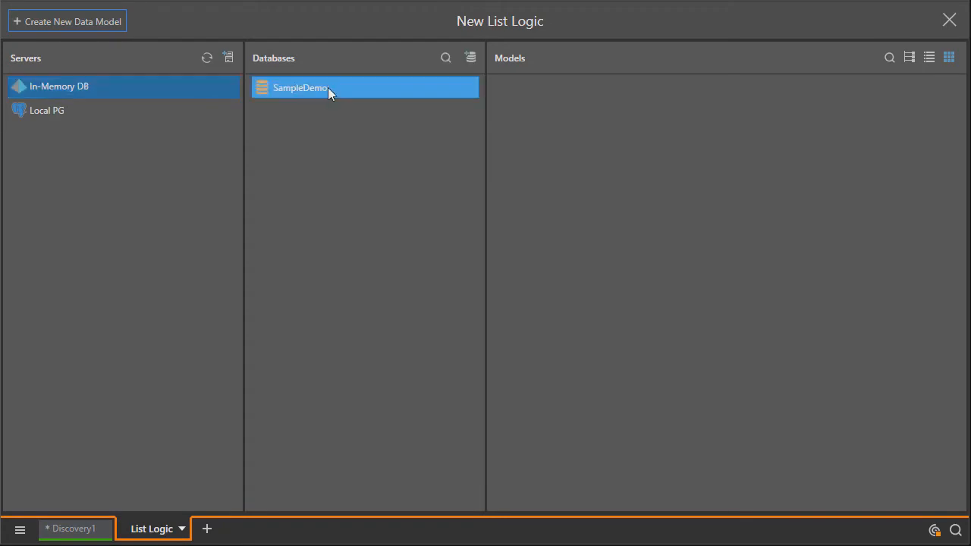
left_click(570, 123)
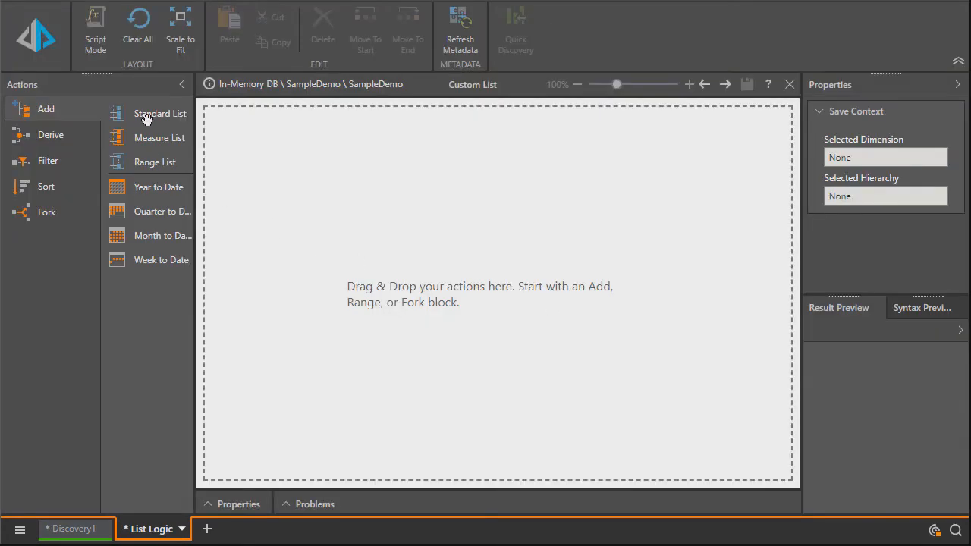
- Add a Standard List block to the canvas and select the customers Address hierarchy for it
left_click_drag(147, 120, 311, 167)
left_click(401, 351)
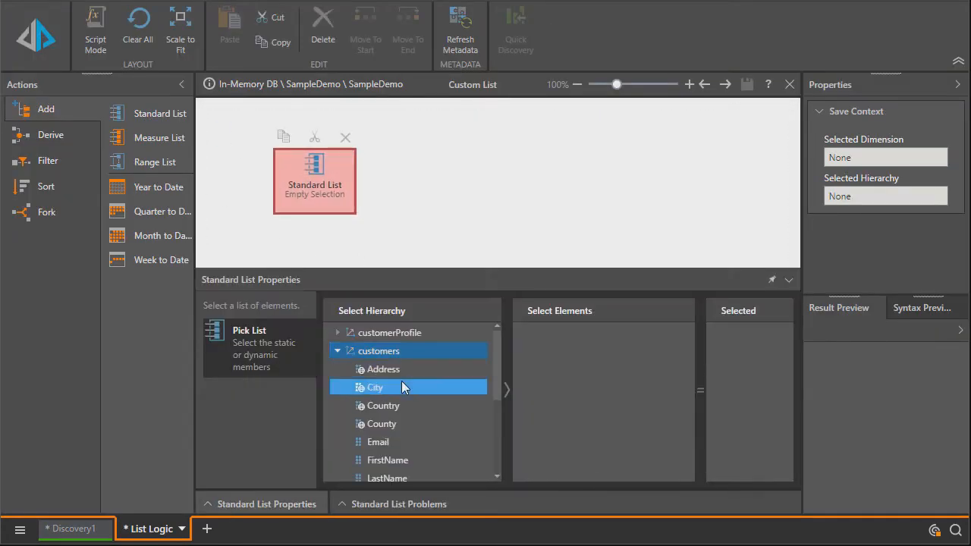
left_click(387, 369)
- Import my addresses.csv through the Member List Builder as the Standard List's selected elements
left_click(525, 333)
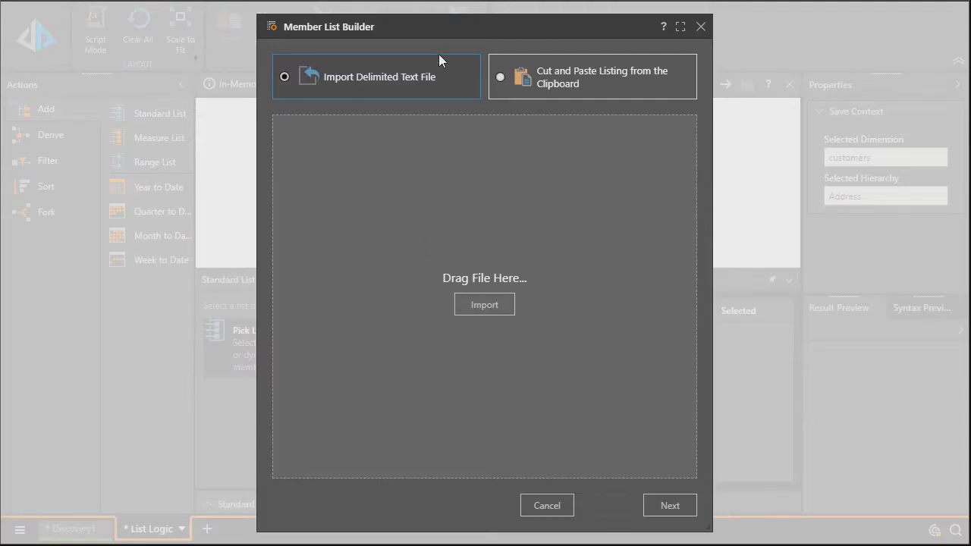
left_click(485, 304)
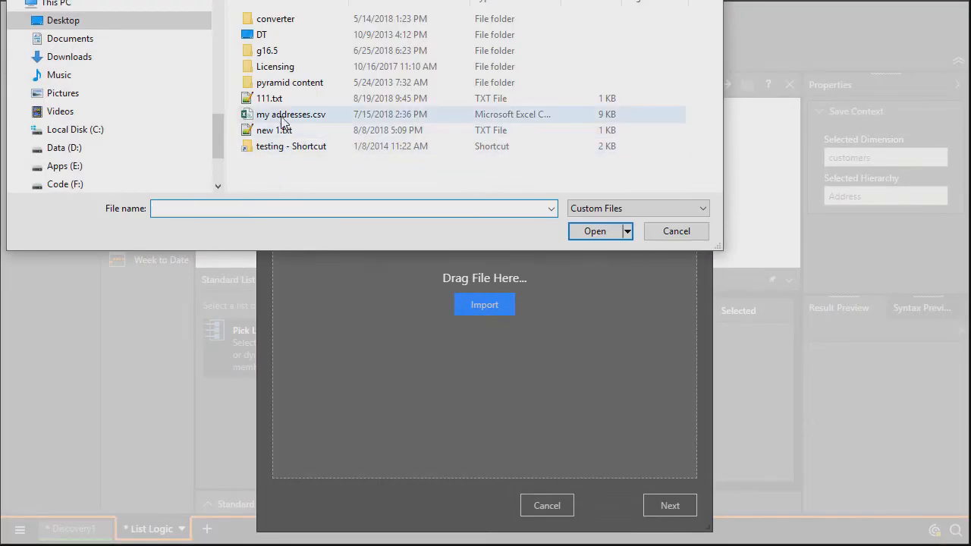
double_click(281, 119)
left_click(662, 508)
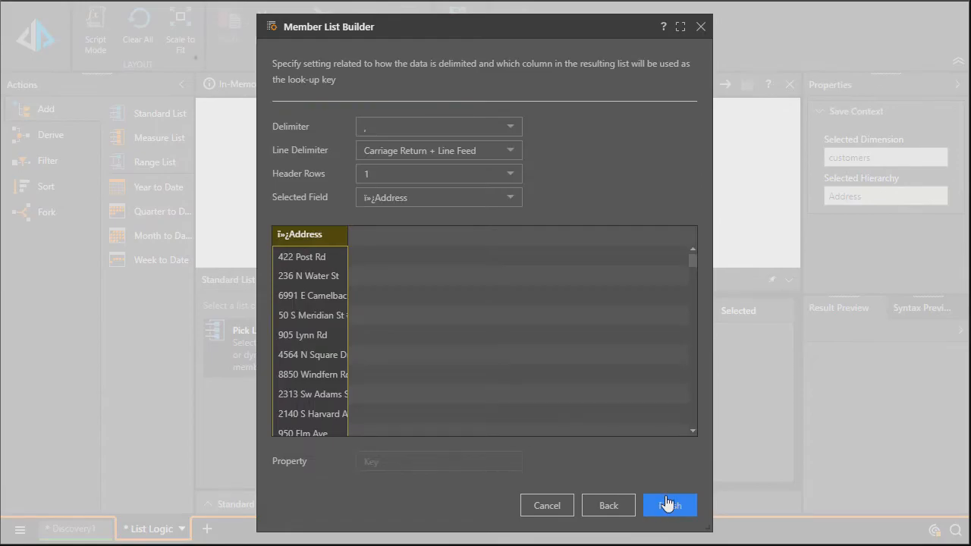
left_click(671, 506)
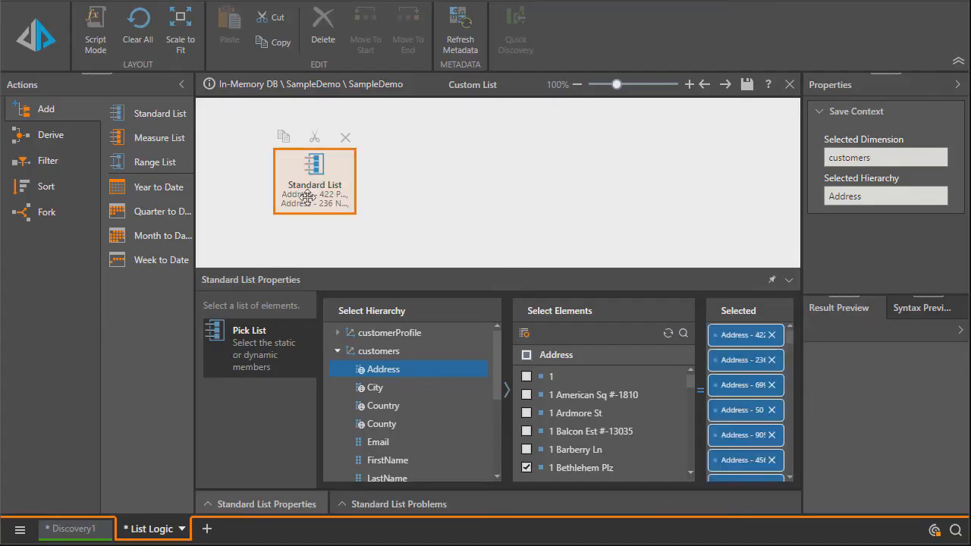
- Add a First filter block after the Standard List, set its number of items to 25 and preview the result
left_click(45, 161)
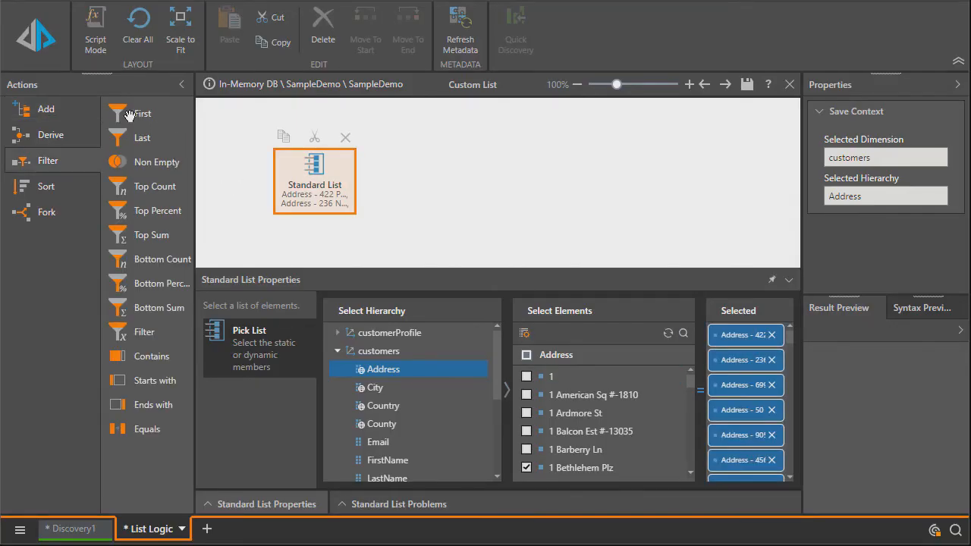
left_click_drag(124, 112, 439, 234)
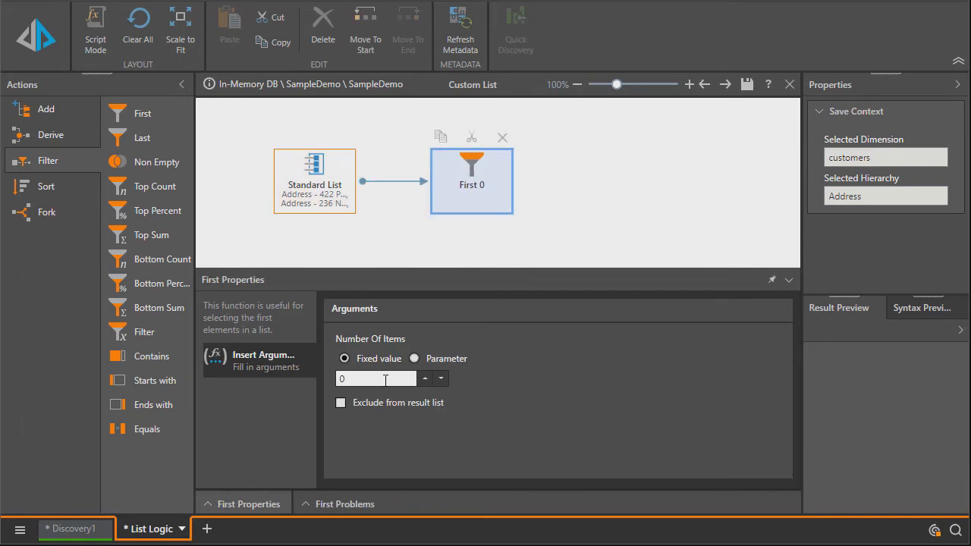
left_click(385, 379)
type("25")
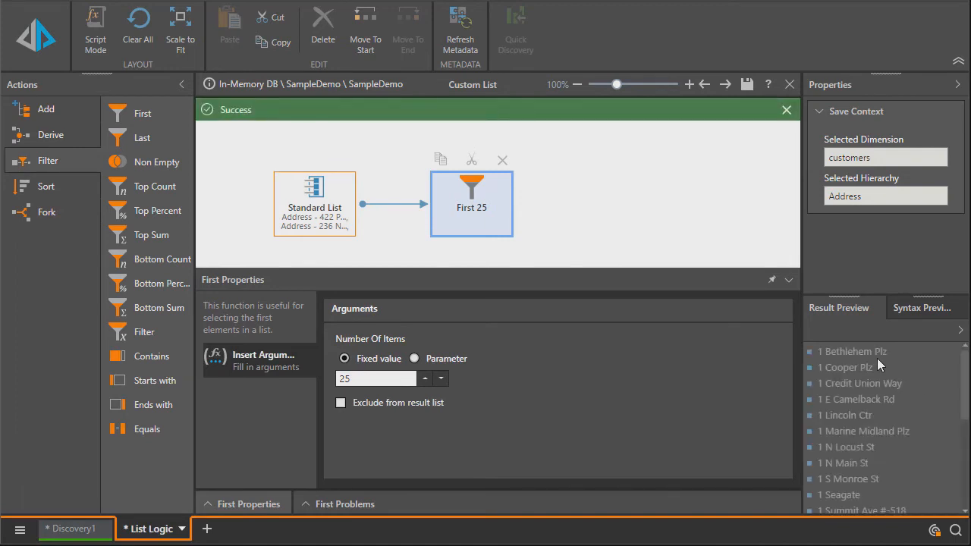
left_click_drag(964, 377, 964, 353)
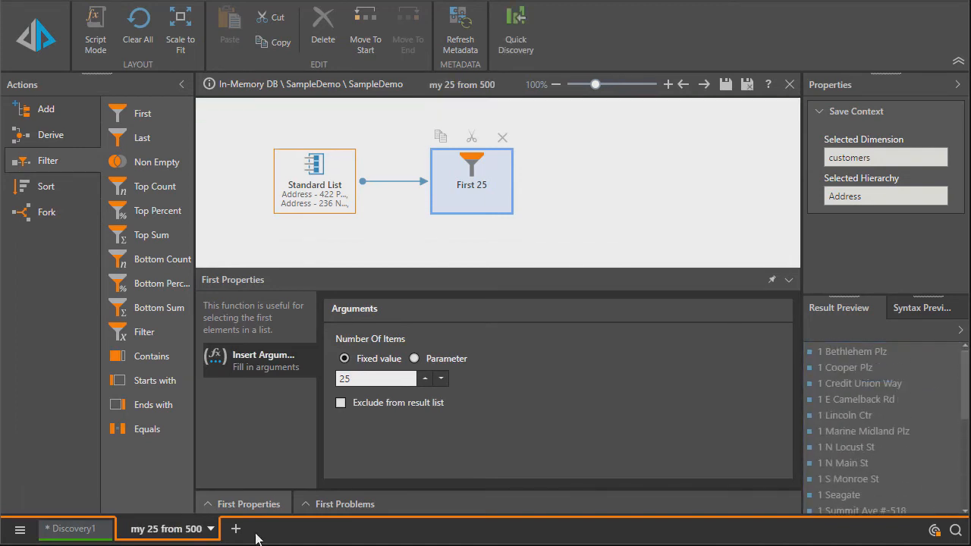
- Start a new formula formulation on the In-Memory DB server
left_click(238, 530)
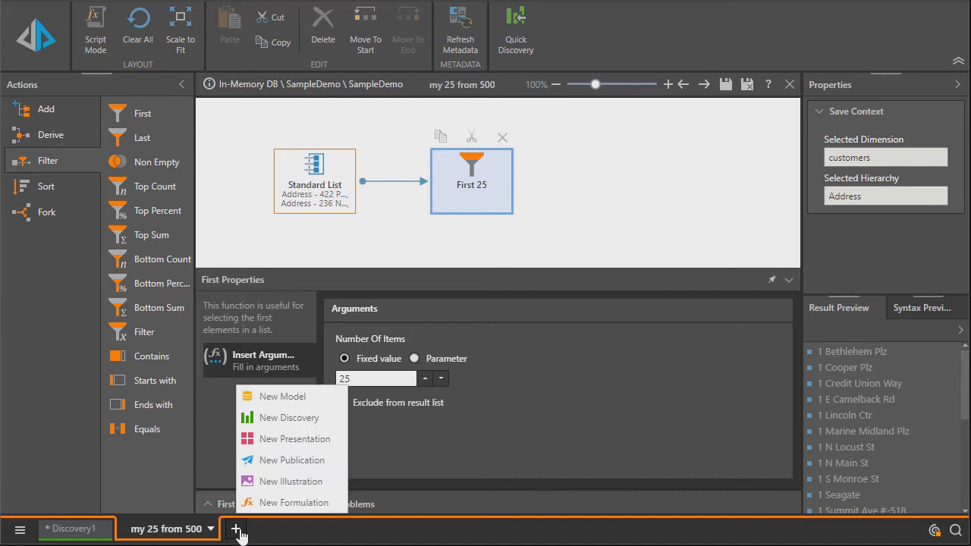
left_click(287, 505)
left_click(305, 293)
left_click(73, 95)
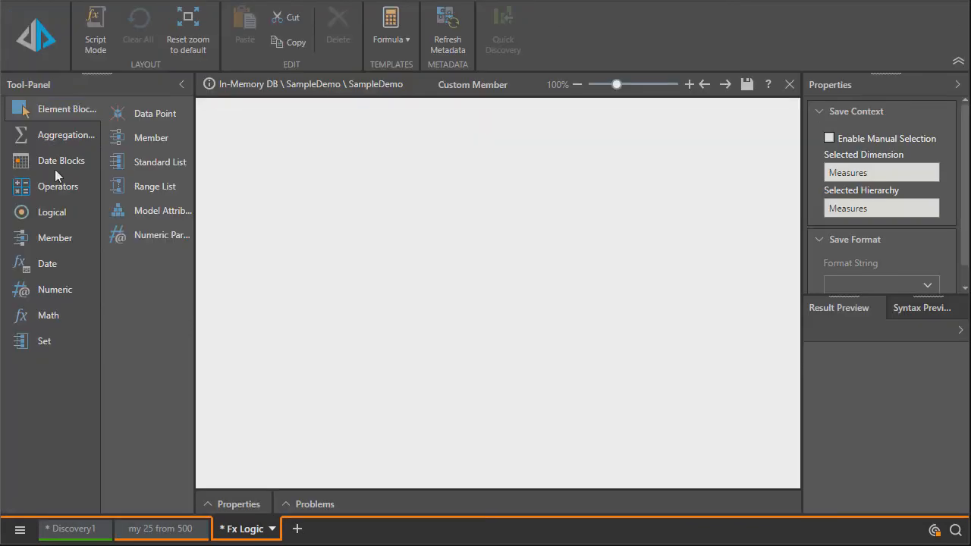
- Add an Aggregate block to the formula canvas and select the customers Address hierarchy for it
left_click(61, 135)
left_click_drag(140, 114, 262, 175)
left_click(365, 354)
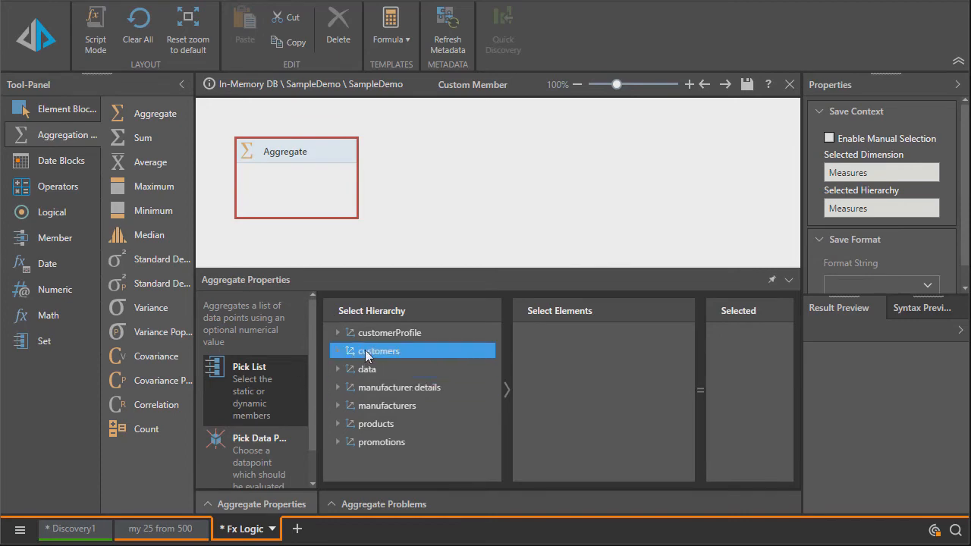
double_click(366, 353)
left_click(379, 369)
- Import my addresses.csv through the Member List Builder as the Aggregate block's selected Address elements
left_click(525, 340)
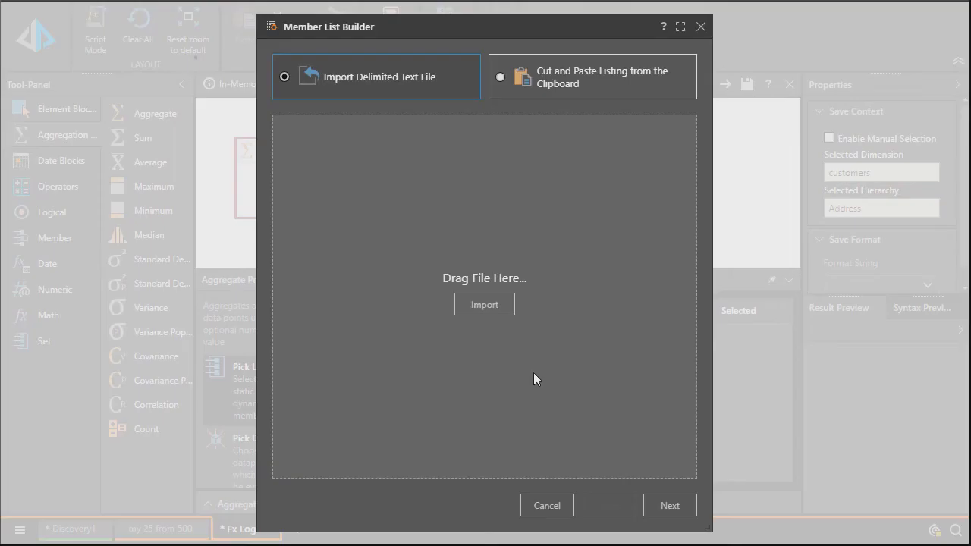
left_click(489, 311)
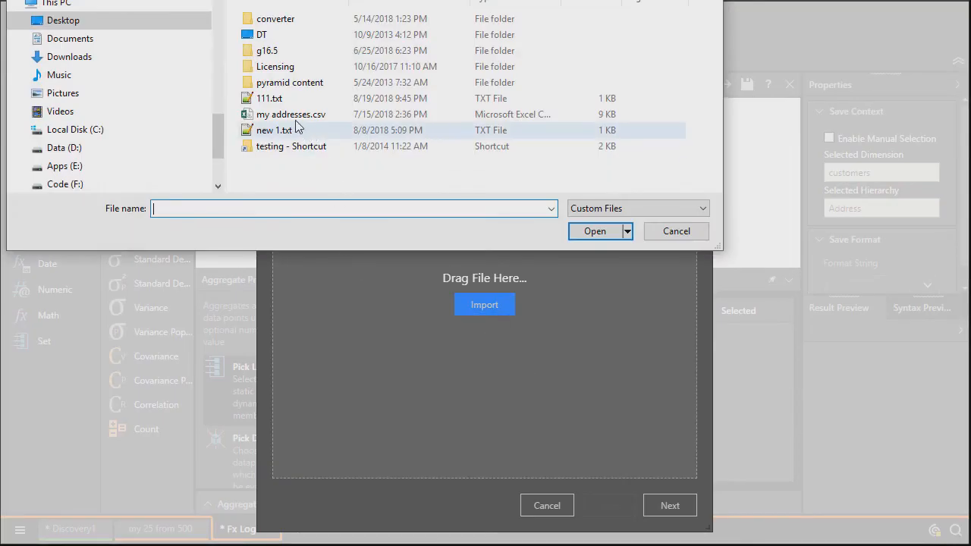
double_click(289, 120)
left_click(654, 510)
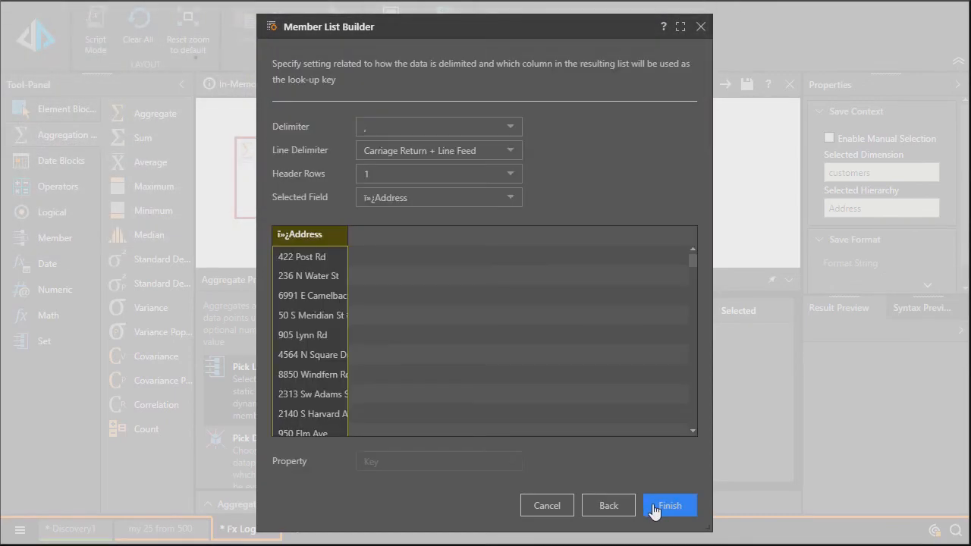
left_click(652, 508)
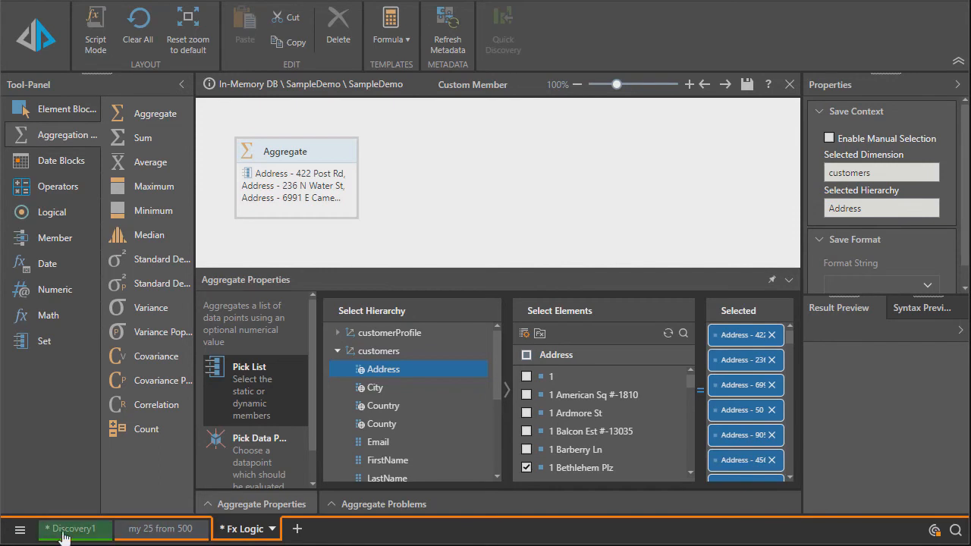
- Open the admin console's data Security & Metadata settings for the SampleDemo model on In-Memory DB
left_click(20, 530)
left_click(39, 484)
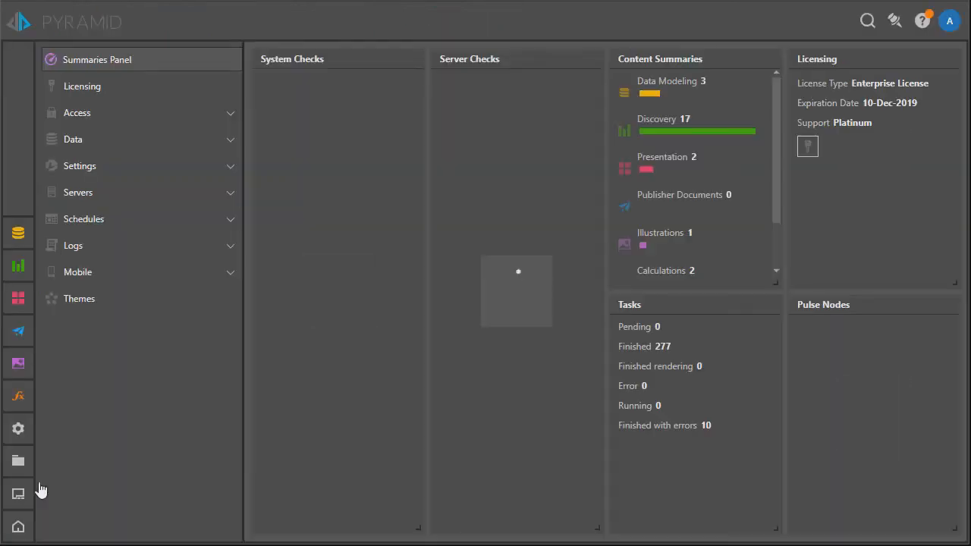
left_click(75, 141)
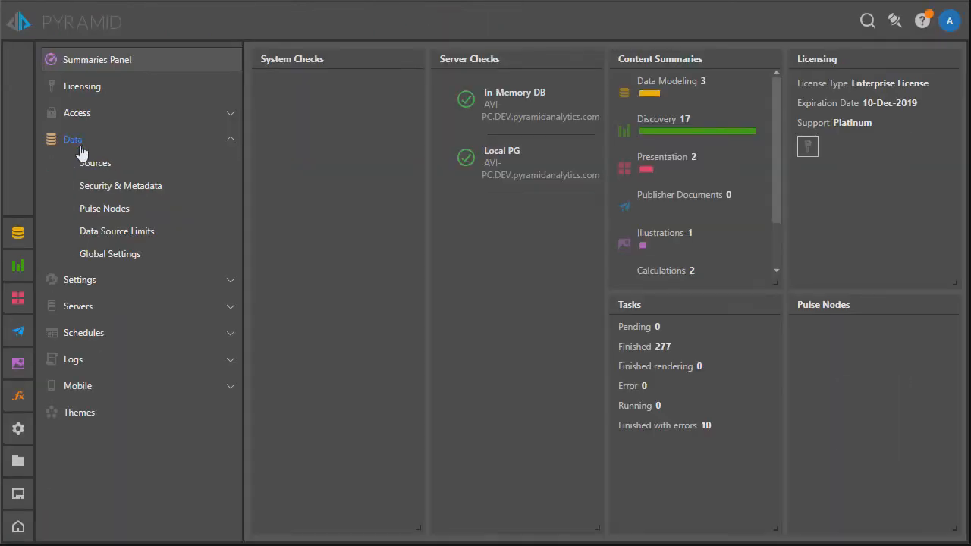
left_click(103, 188)
left_click(330, 60)
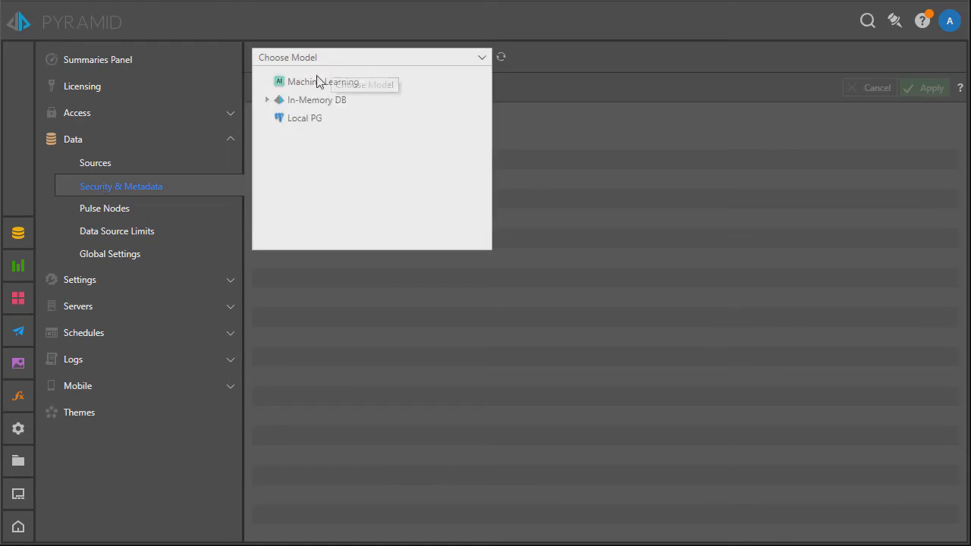
left_click(266, 99)
left_click(276, 118)
left_click(305, 136)
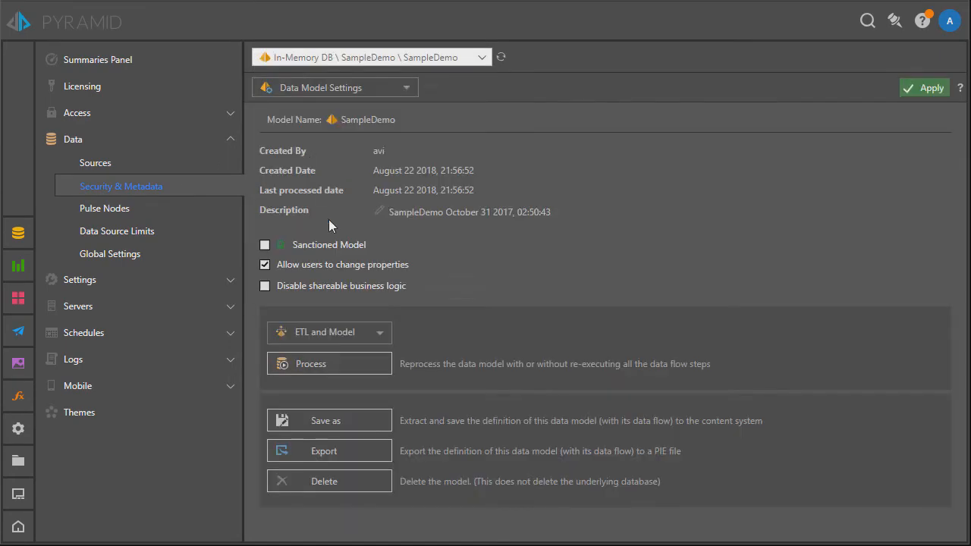
- Show the model's Member Security for the Admin role and select the customers Address hierarchy
left_click(353, 90)
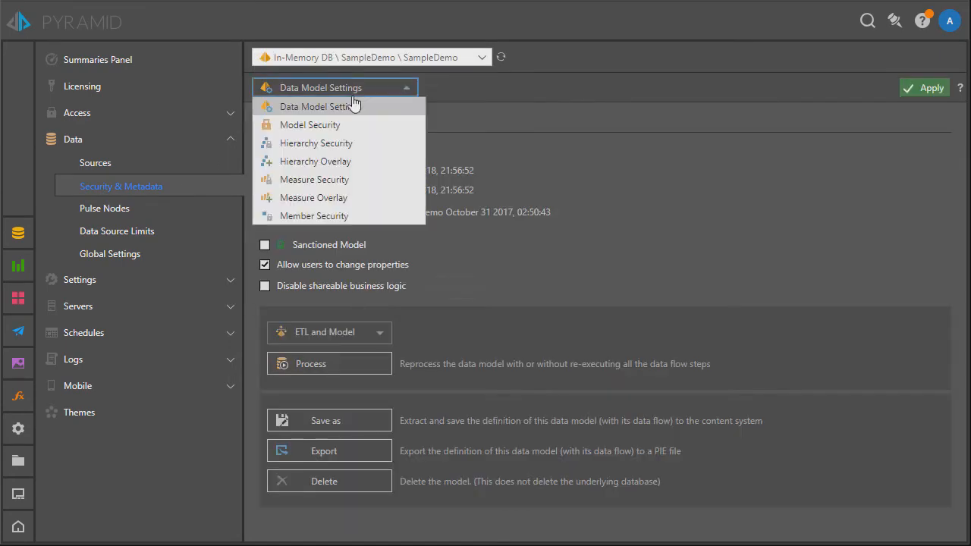
left_click(351, 218)
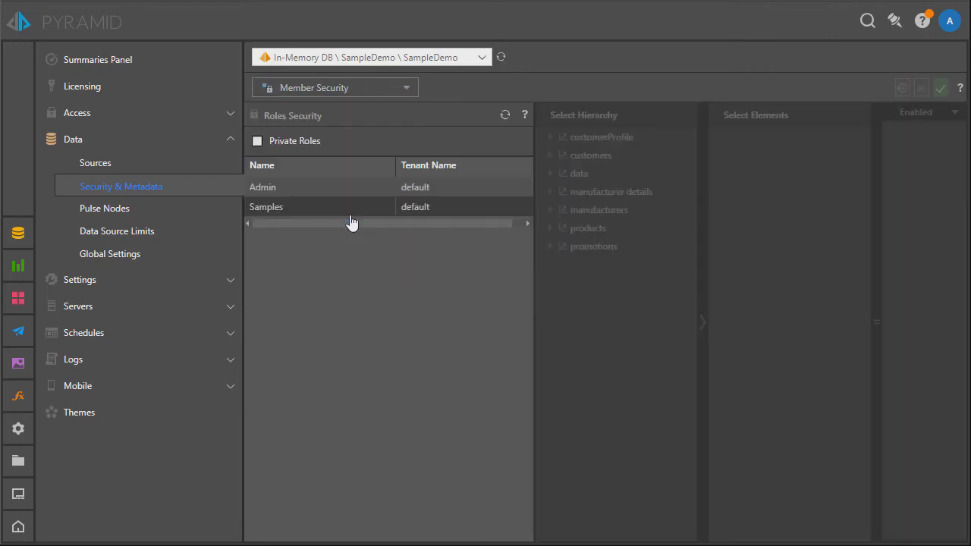
left_click(469, 190)
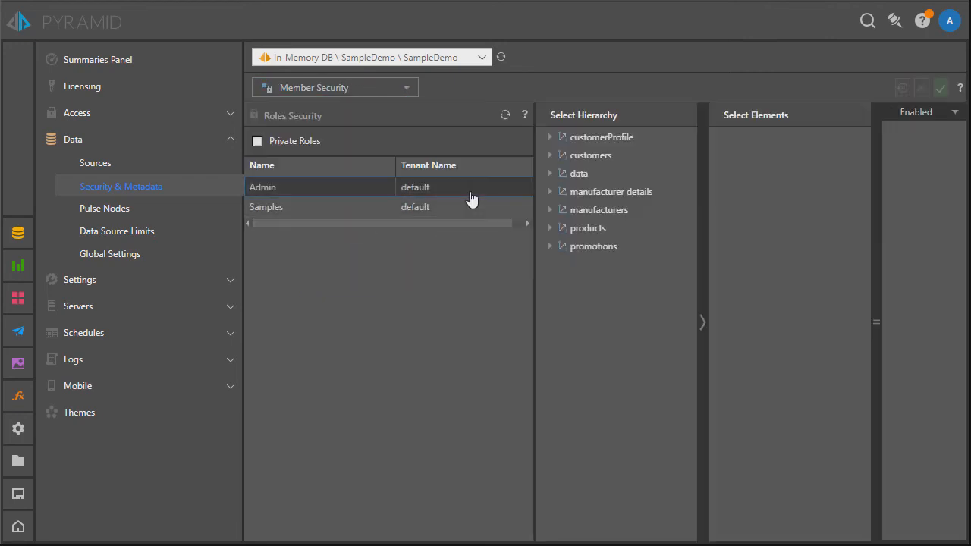
left_click(585, 157)
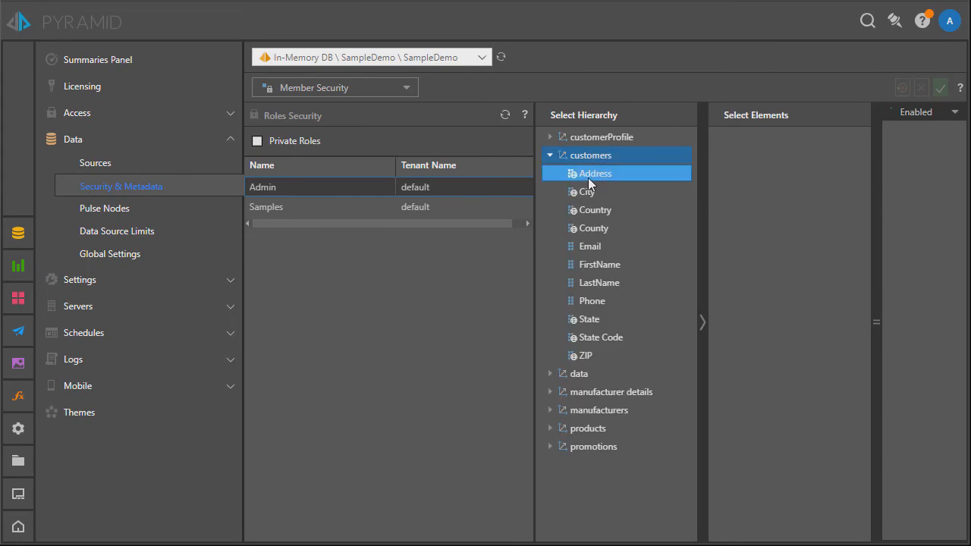
left_click(588, 176)
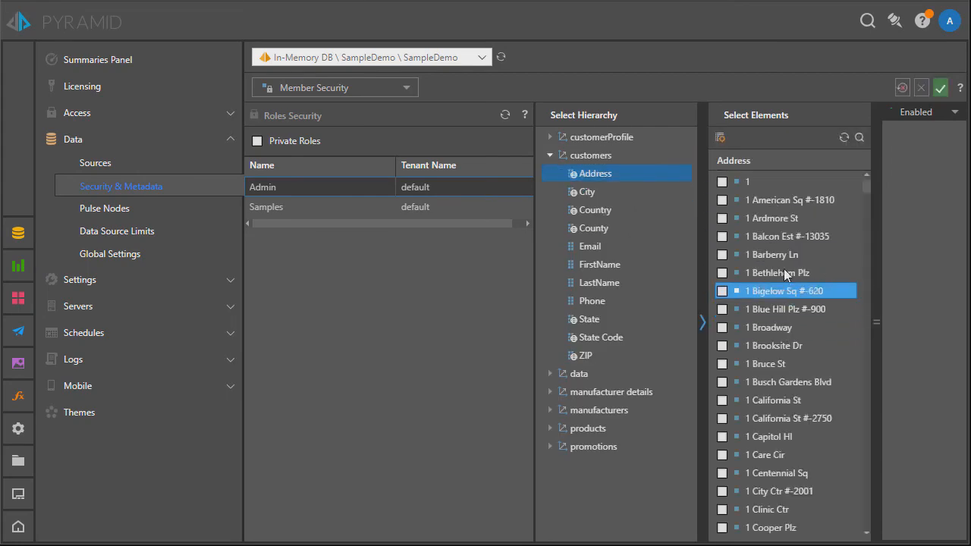
- Import my addresses.csv through the Member List Builder as the Admin role's enabled Address members
left_click(720, 138)
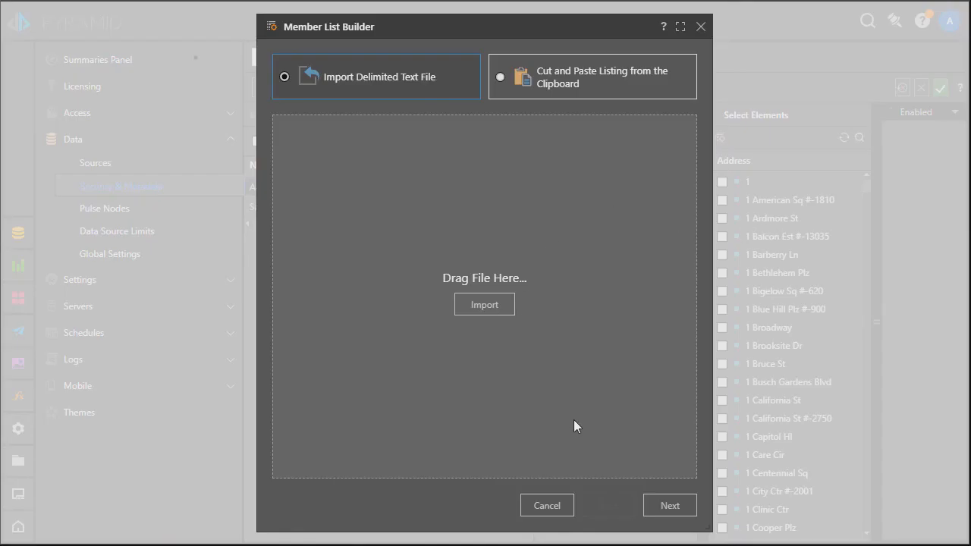
left_click(498, 307)
left_click(260, 132)
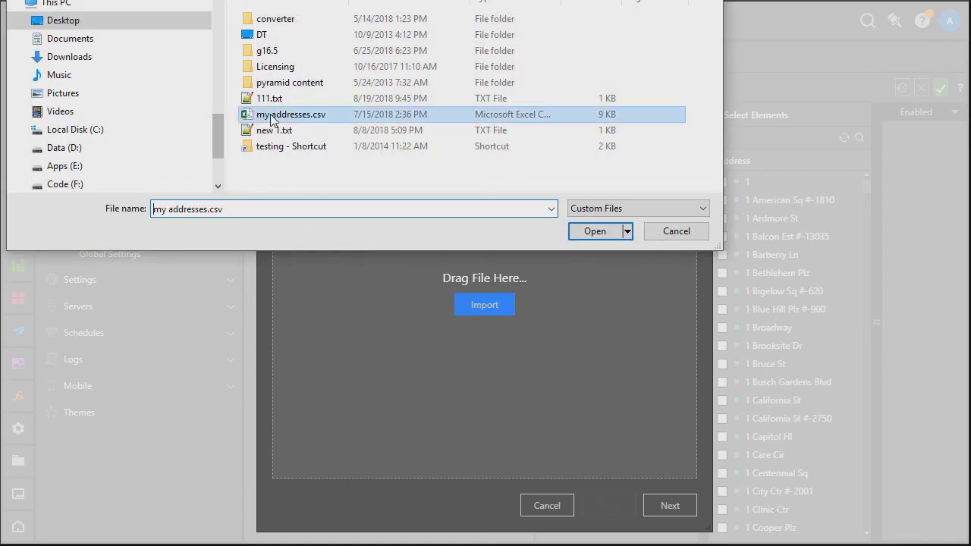
left_click(589, 227)
left_click(653, 505)
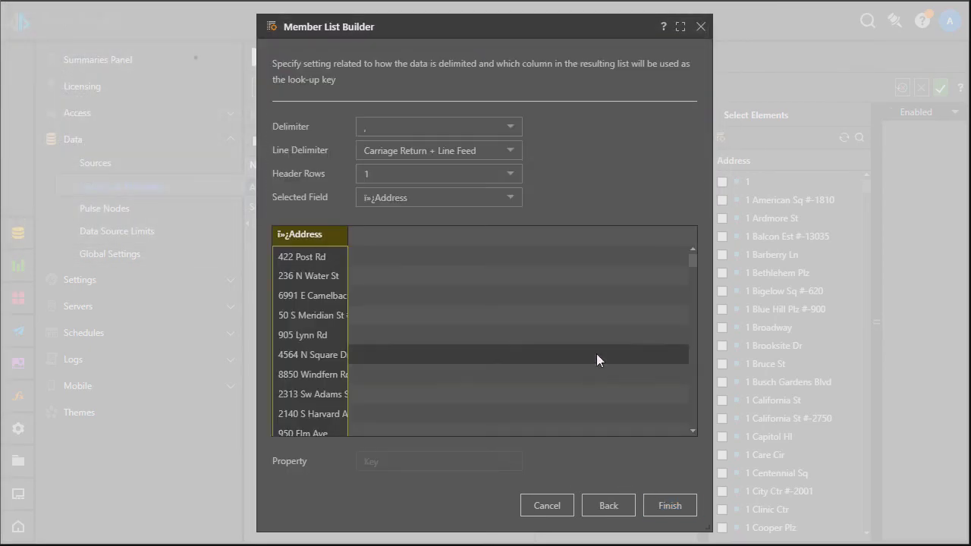
left_click(677, 507)
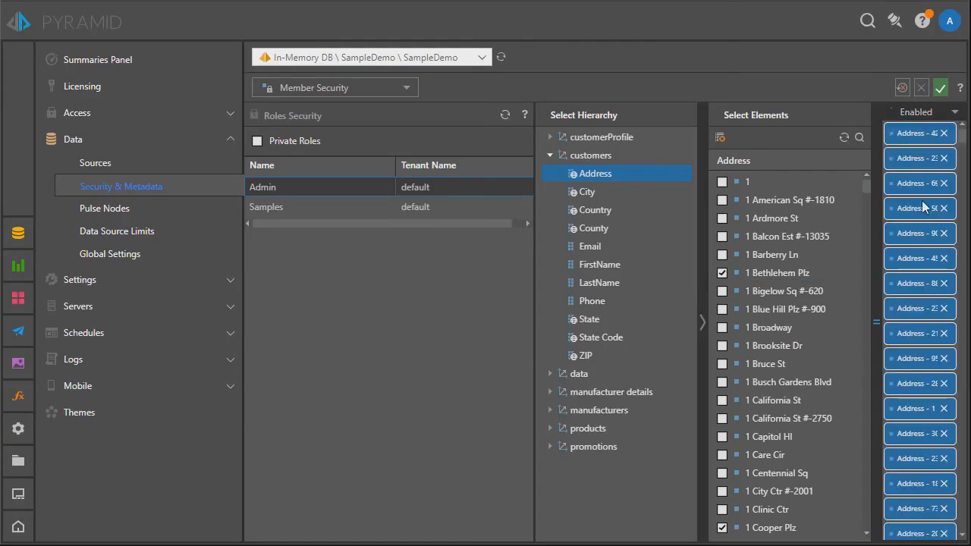